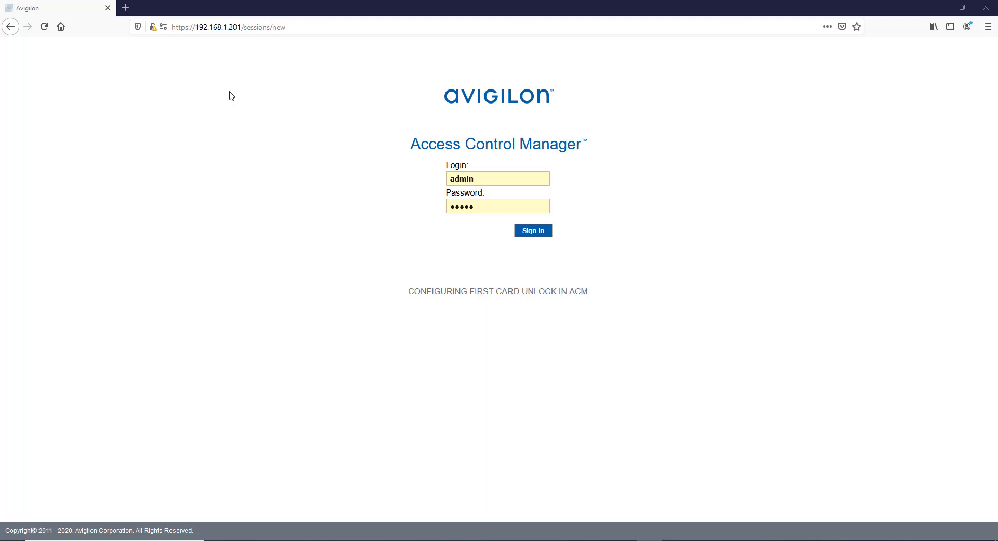
Sign in to Access Control Manager as admin and open the Schedules list in the setup settings
left_click(529, 235)
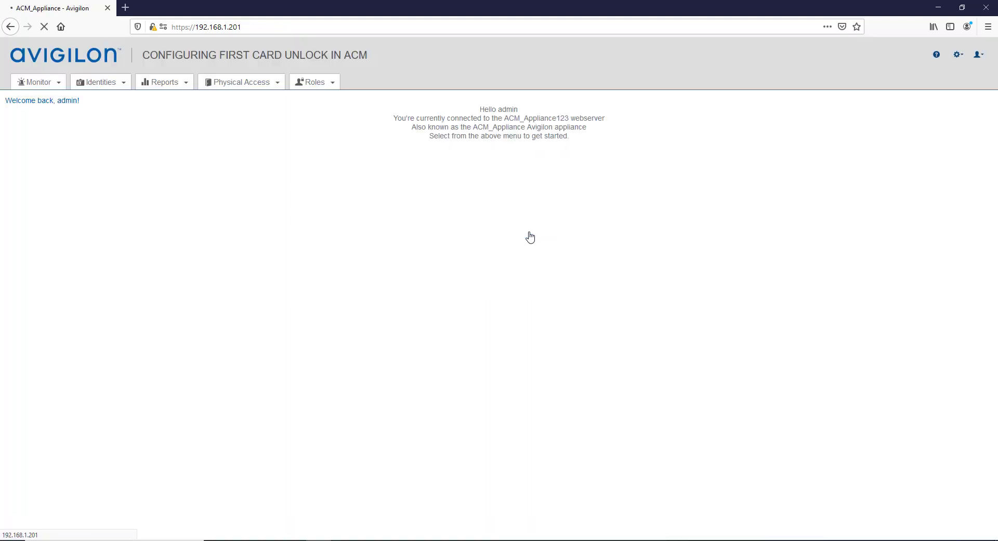
left_click(958, 62)
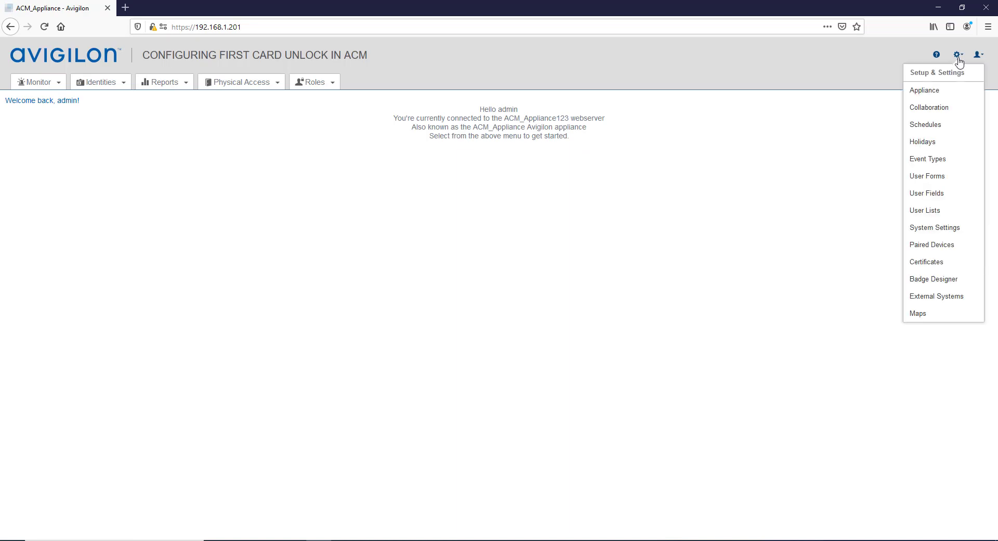
left_click(951, 124)
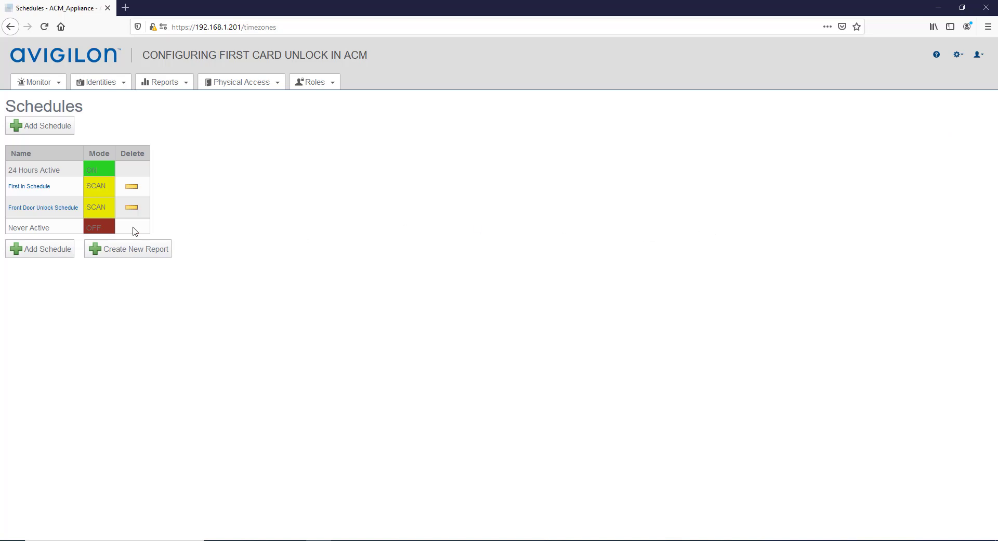
Review and save the Front Door Unlock Schedule and the First In Schedule
left_click(62, 211)
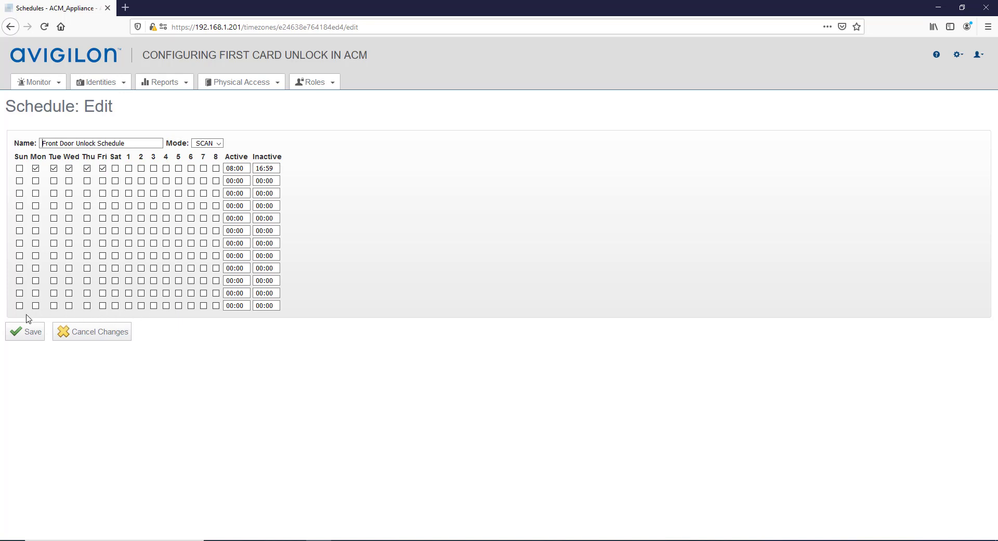
left_click(23, 336)
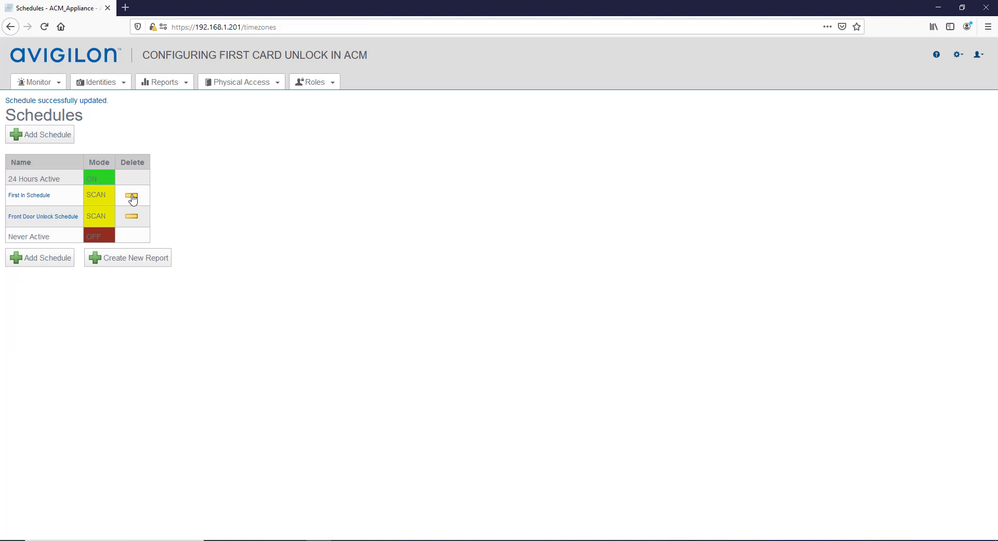
left_click(25, 195)
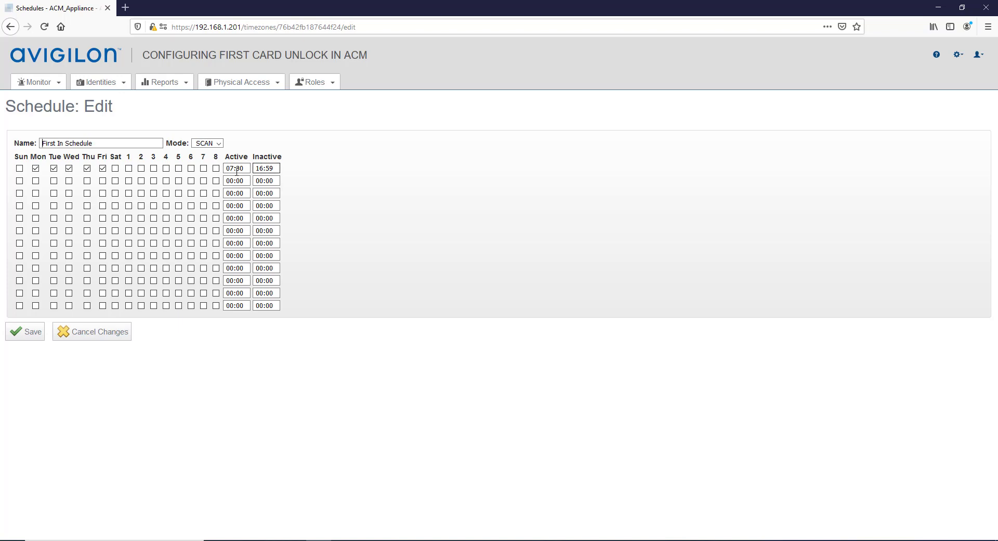
left_click(24, 335)
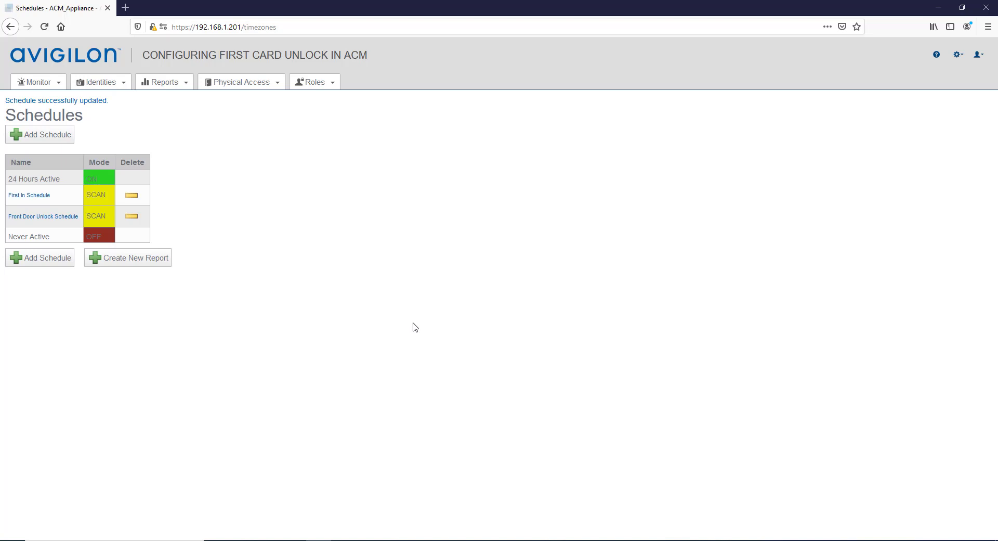
Review the Mercury door settings of the Door Unlock Schdule Policy and save the door policy
left_click(336, 87)
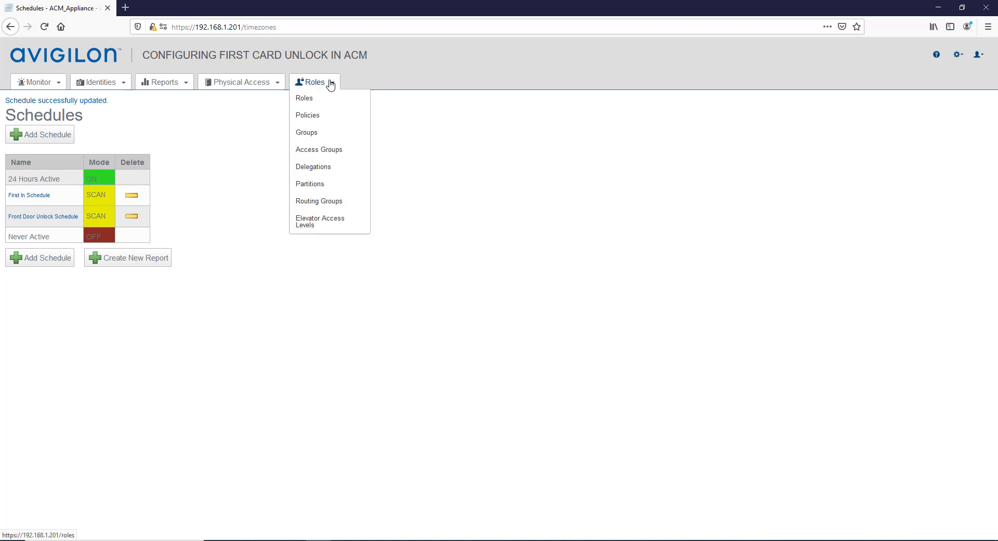
left_click(322, 123)
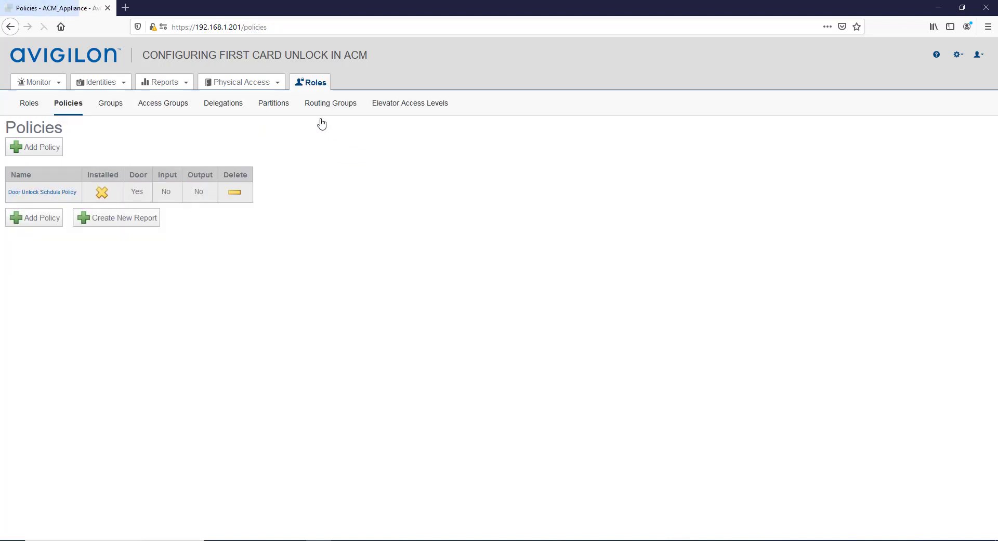
left_click(28, 193)
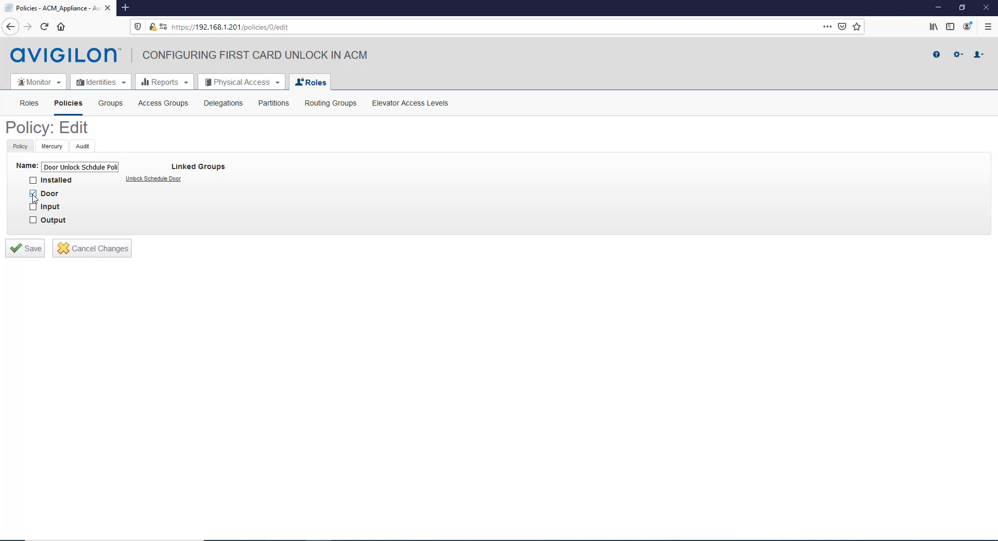
left_click(52, 147)
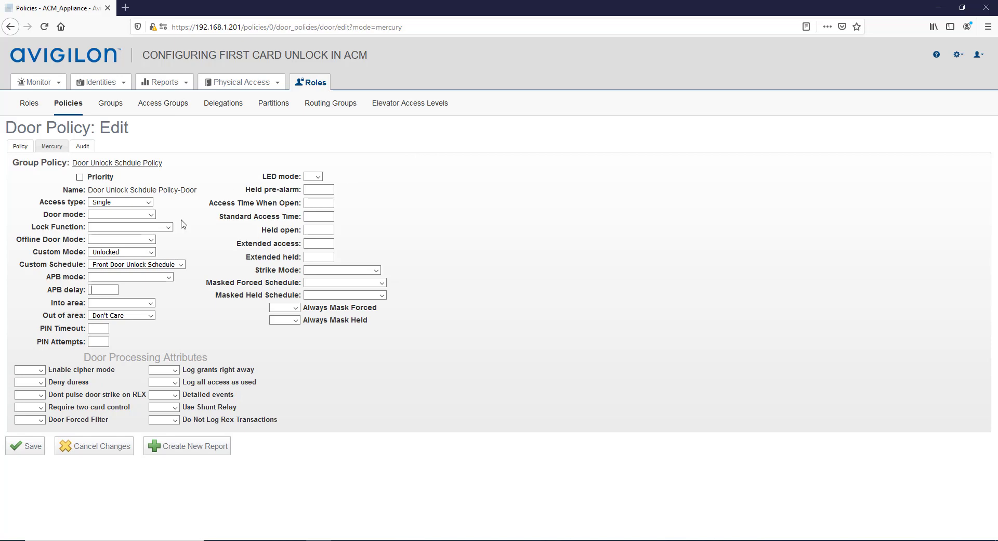
left_click(31, 449)
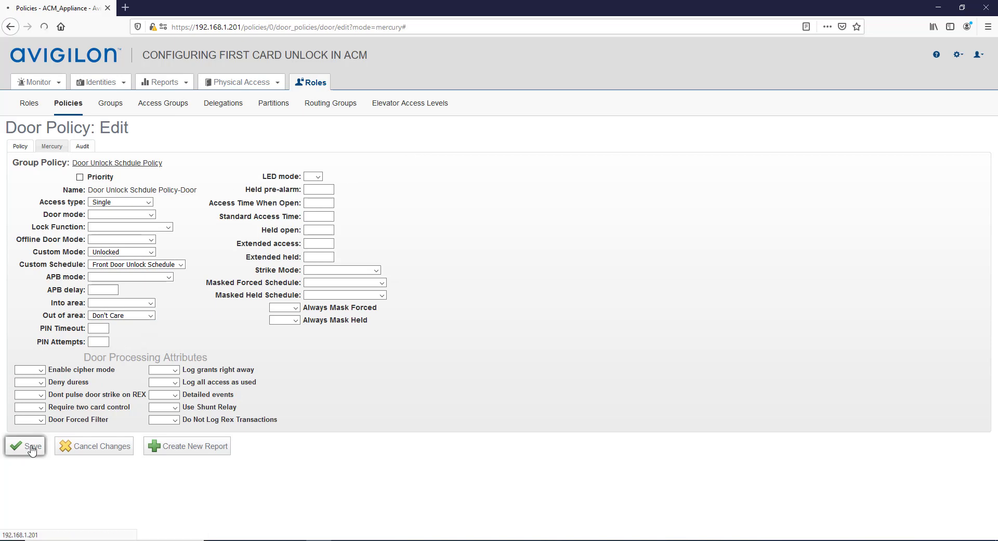
Review the assigned policies and member doors of the Unlock Schedule Door group, saving the group
left_click(111, 107)
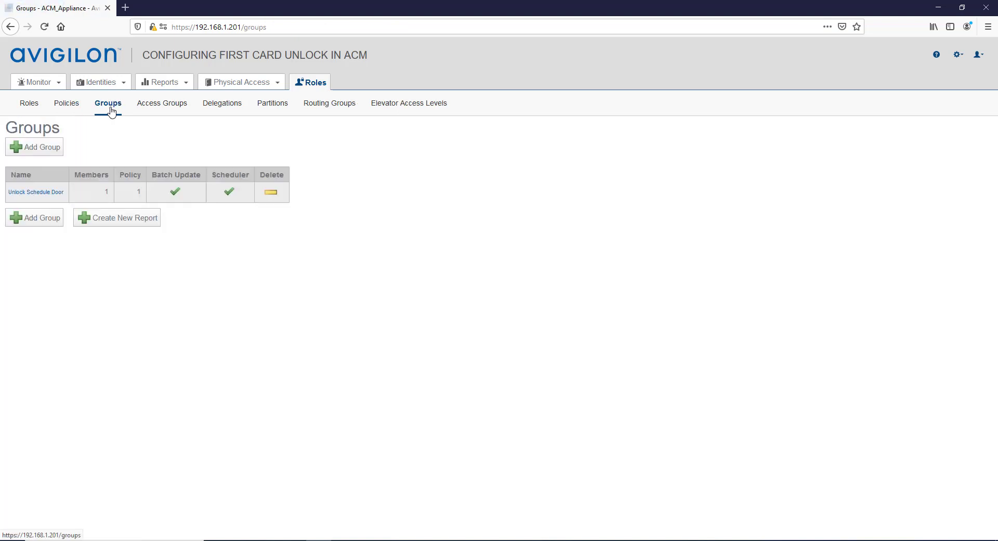
left_click(36, 192)
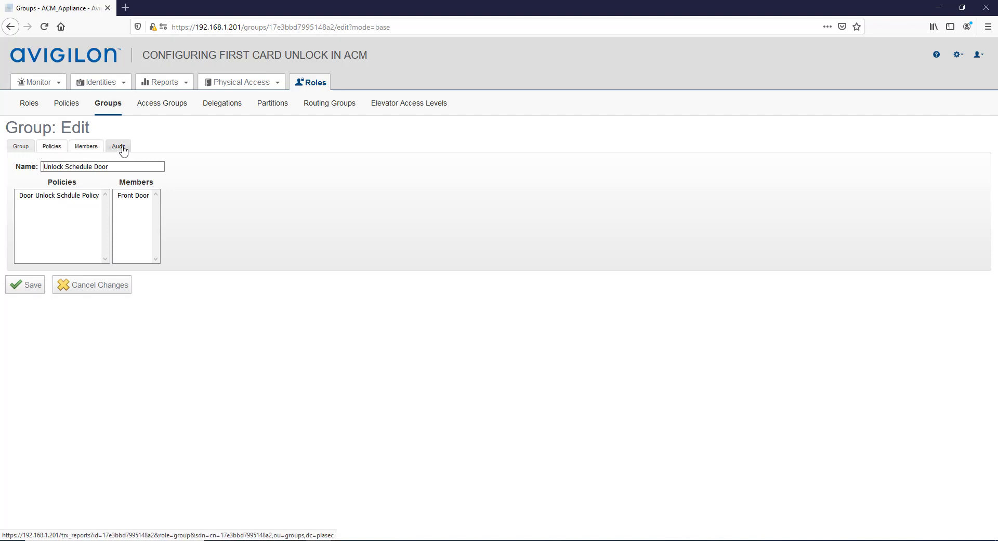
left_click(50, 148)
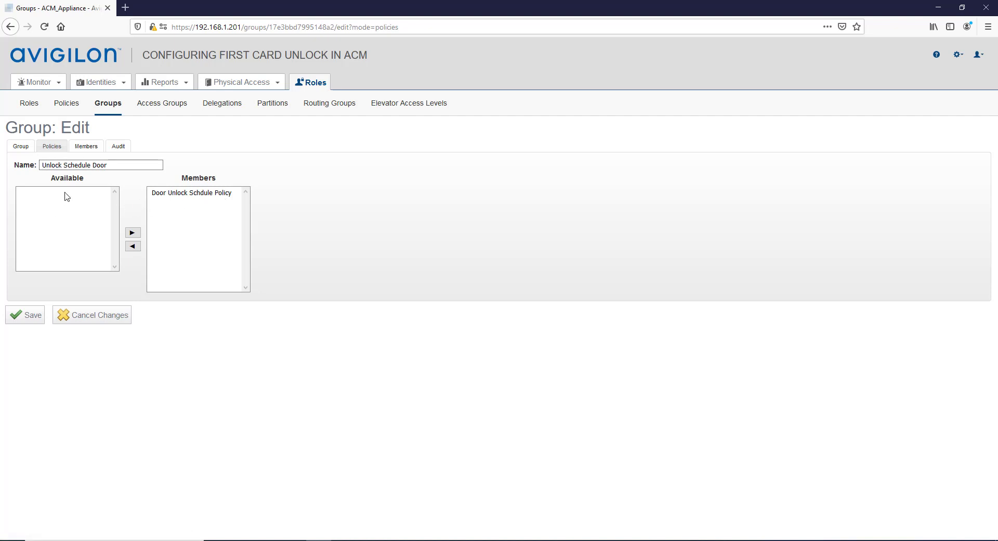
left_click(38, 316)
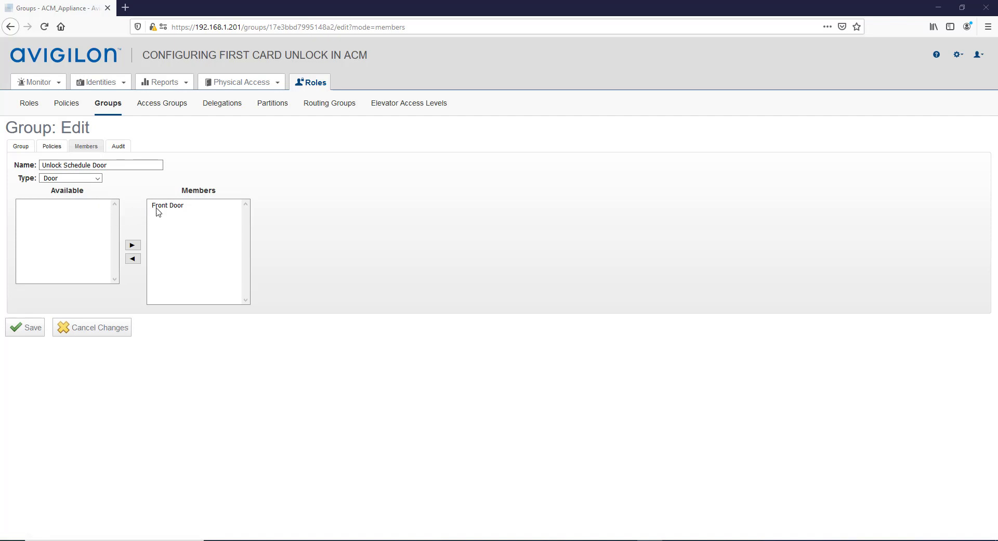
left_click(23, 335)
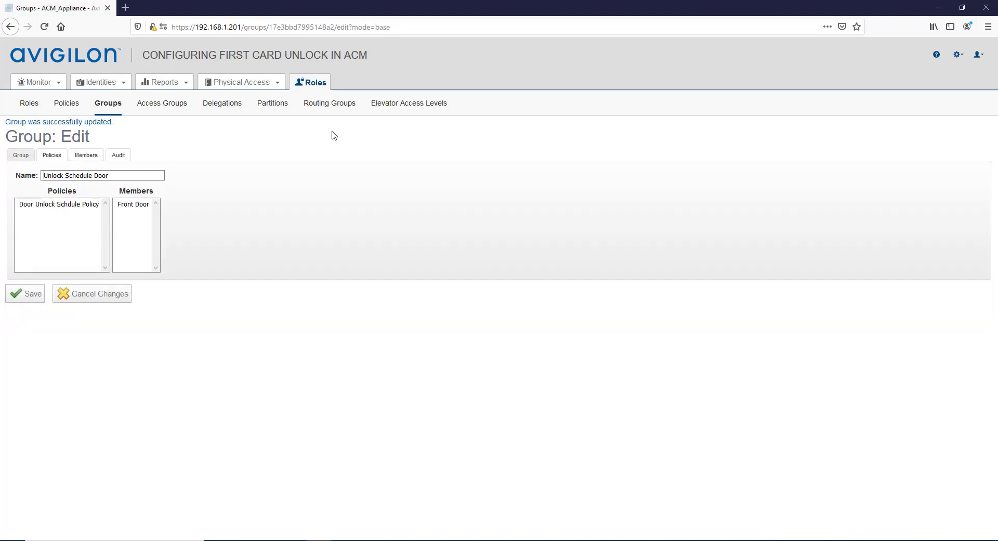
Review and save the Install Door Unlock Policy and Uninstall Door Unlock Policy global actions
mouse_move(263, 89)
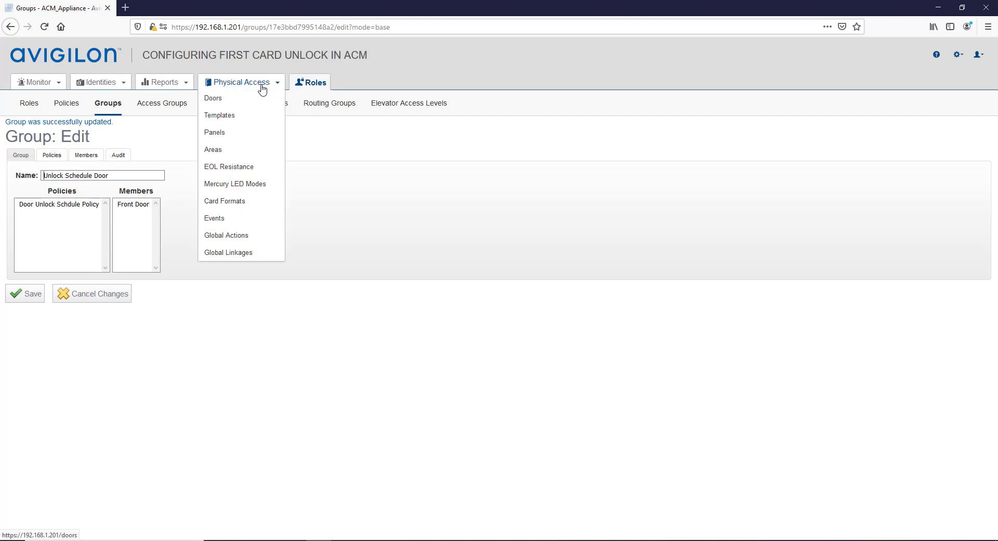
left_click(247, 237)
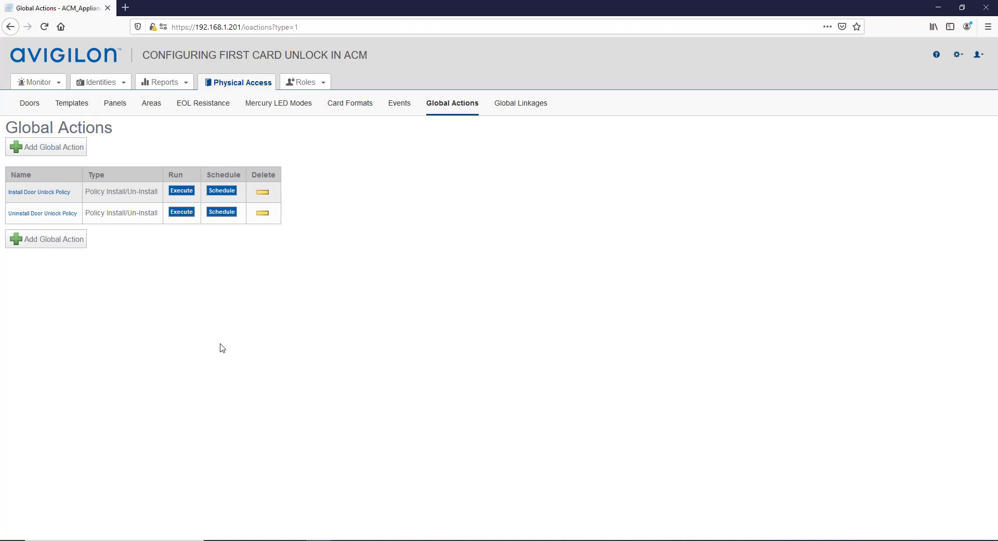
left_click(53, 193)
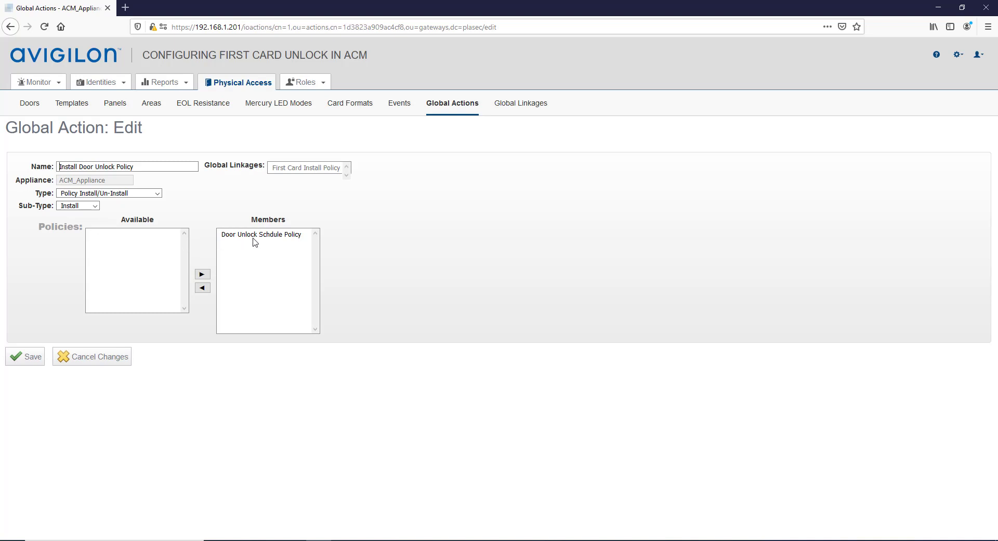
left_click(31, 359)
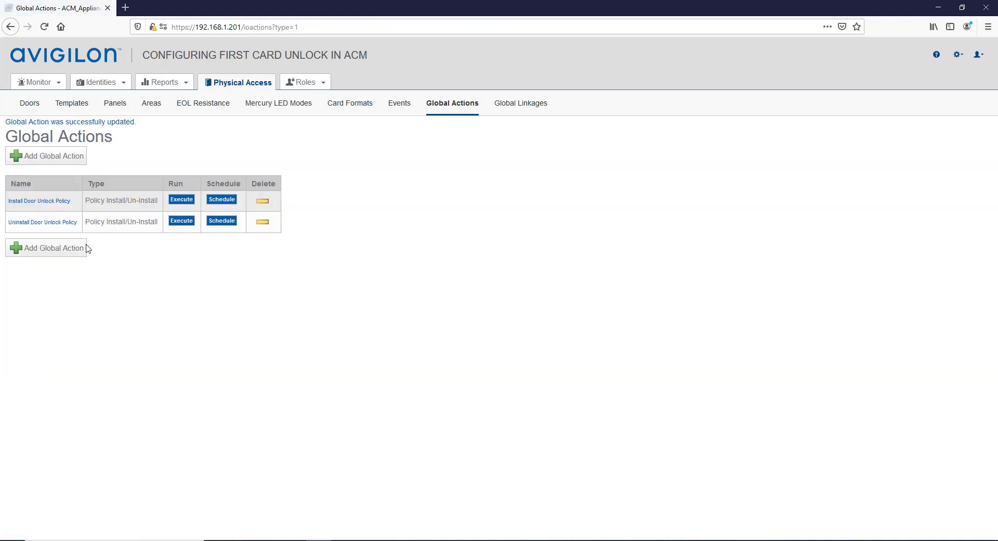
left_click(66, 223)
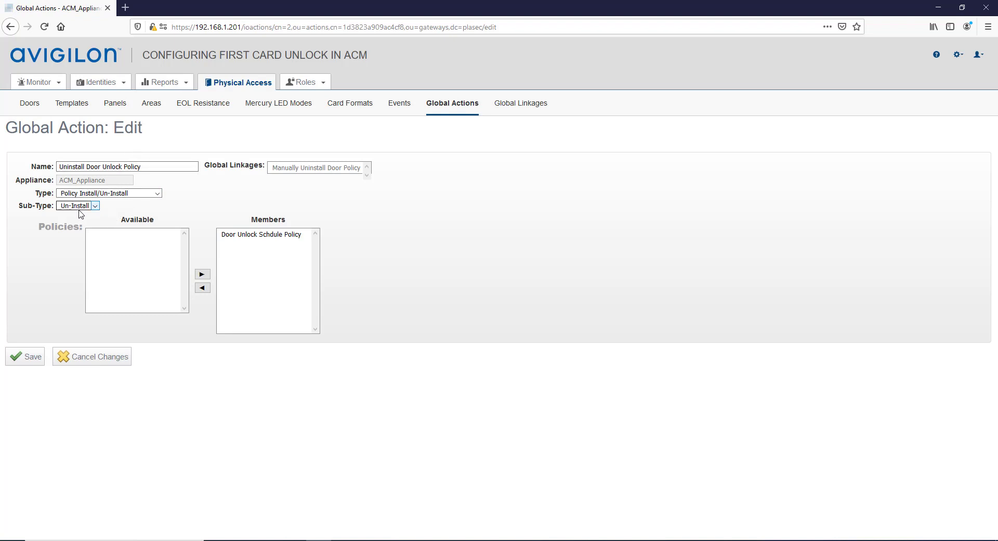
left_click(32, 357)
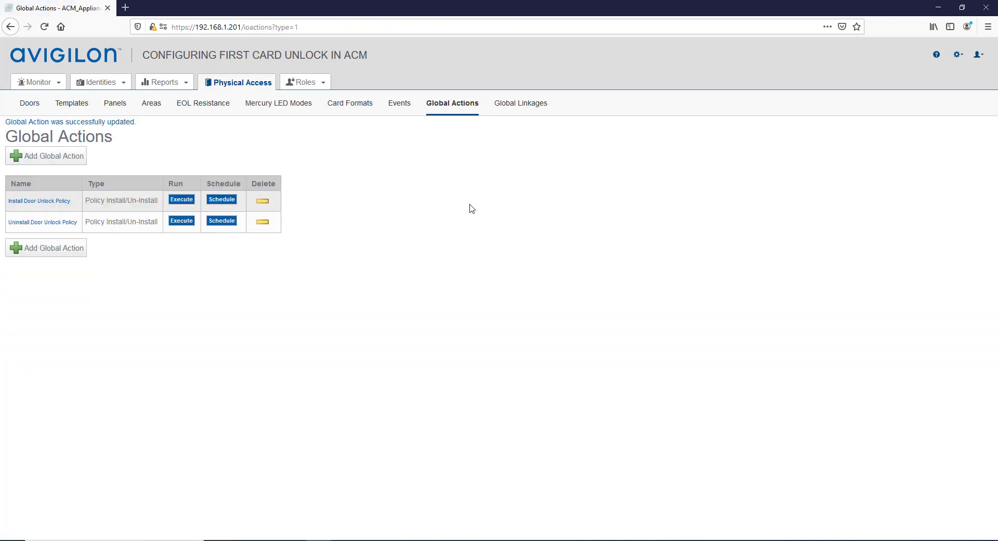
Open the First Card Install Policy global linkage, choose First In Schedule as its schedule and save it
left_click(520, 113)
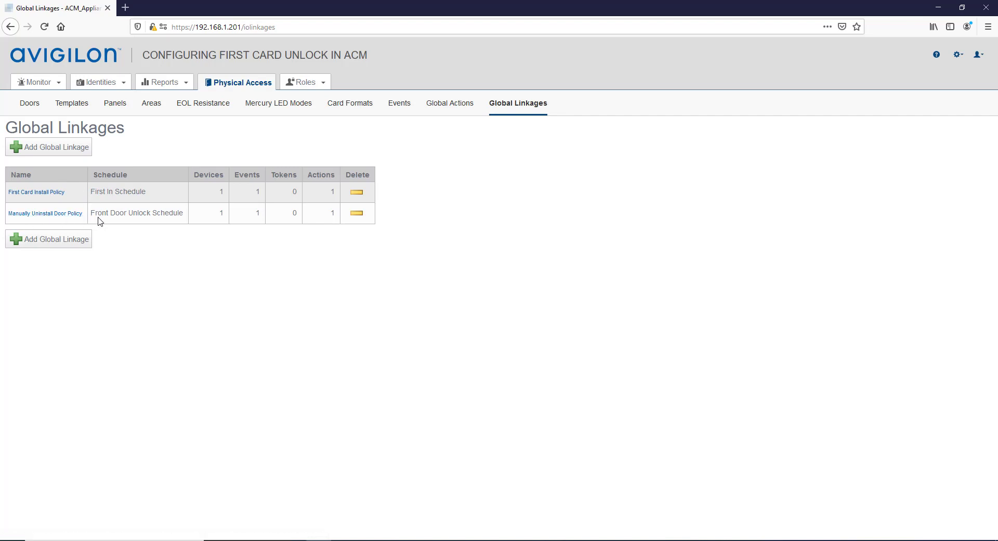
left_click(42, 194)
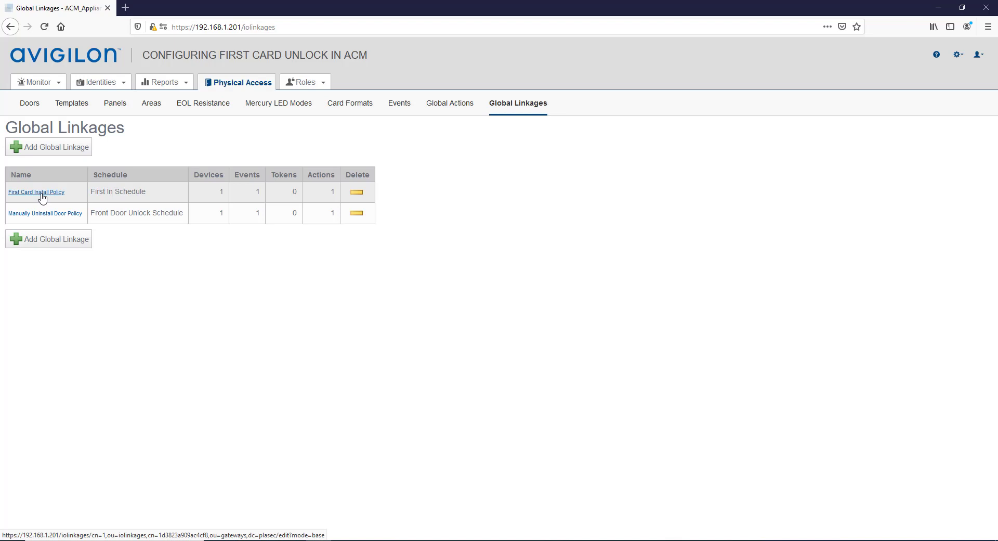
left_click(42, 194)
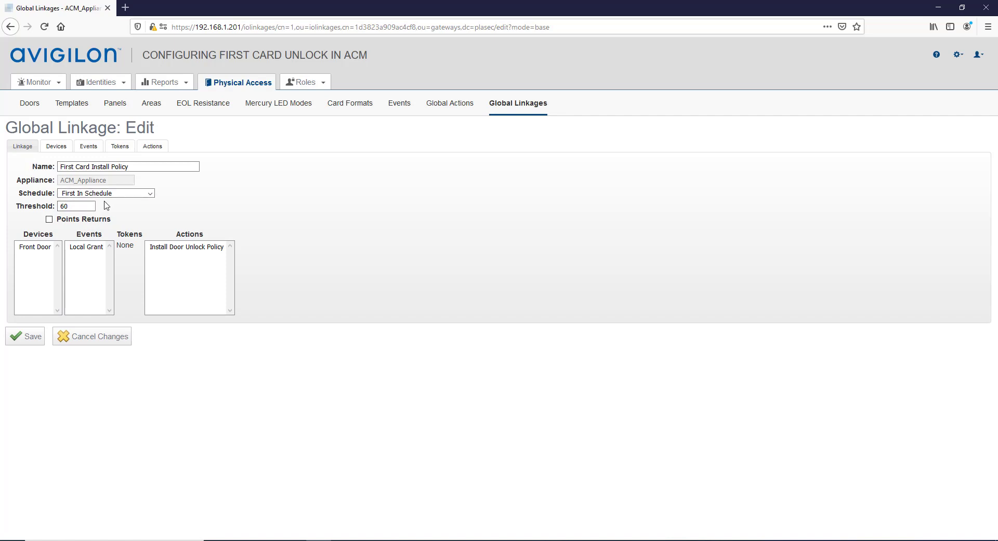
left_click(119, 193)
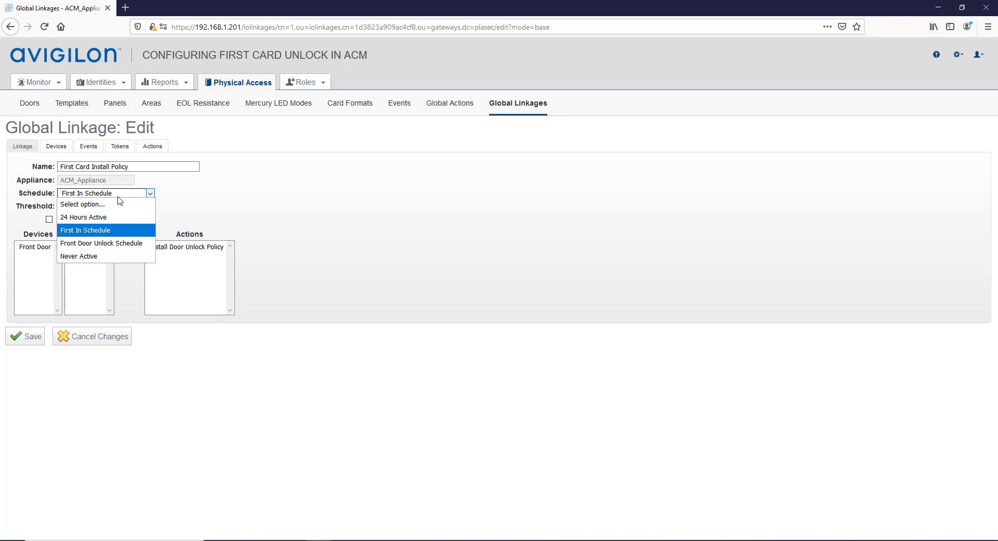
left_click(95, 235)
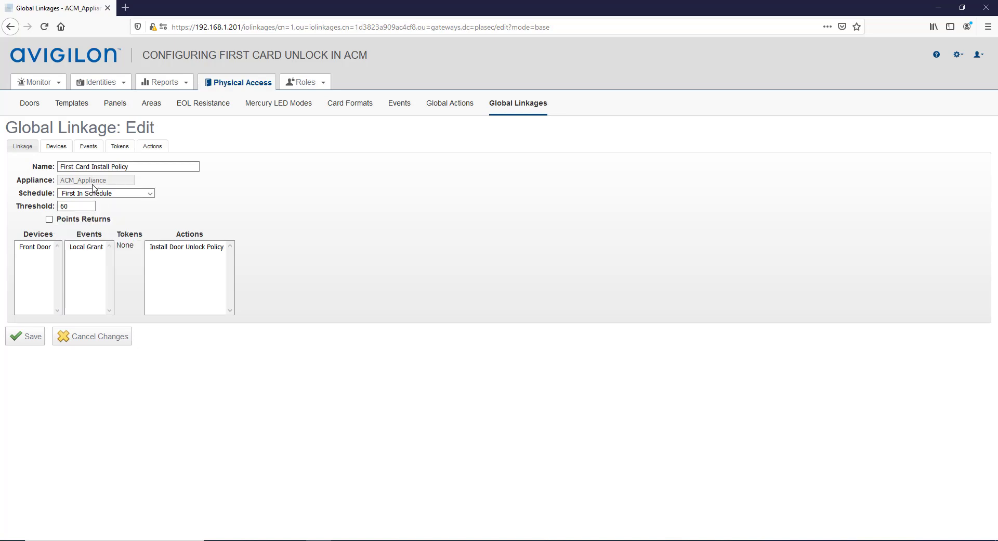
left_click(37, 339)
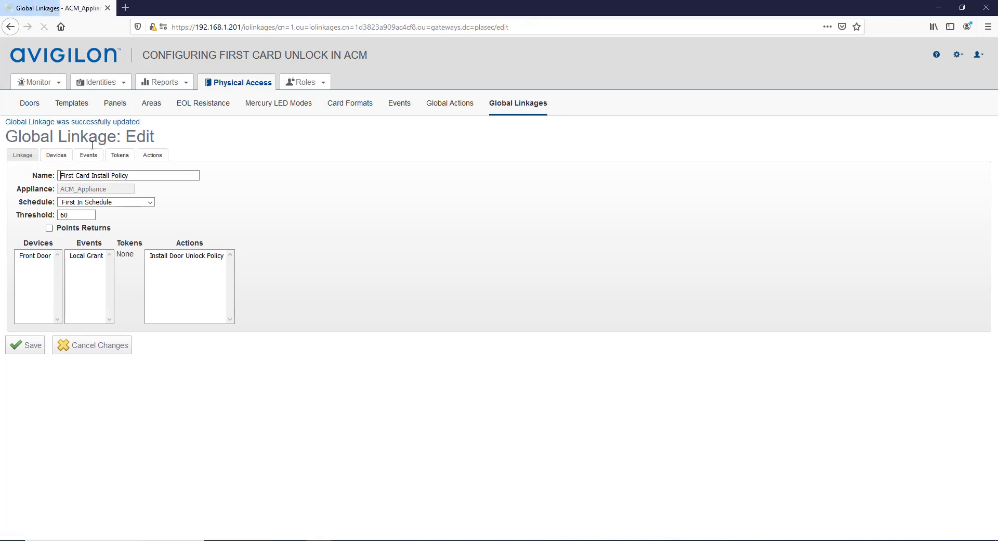
Set the linkage's device type to Door, review its member devices and events, and save the linkage
left_click(57, 156)
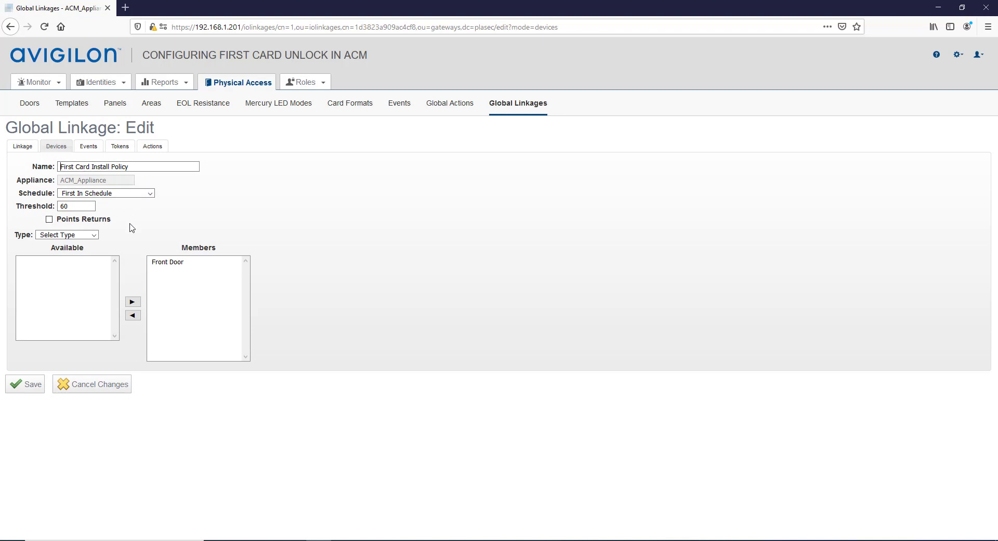
left_click(86, 235)
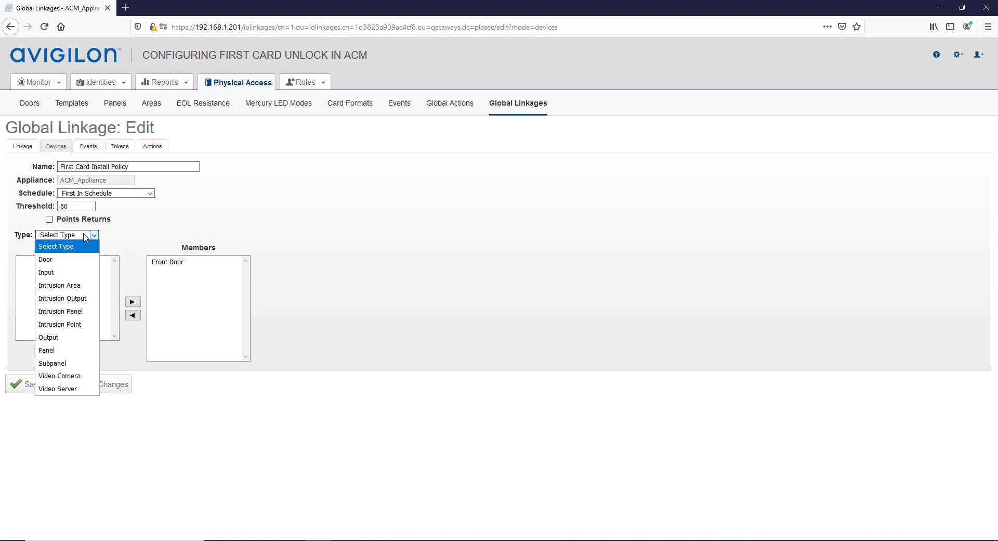
left_click(60, 259)
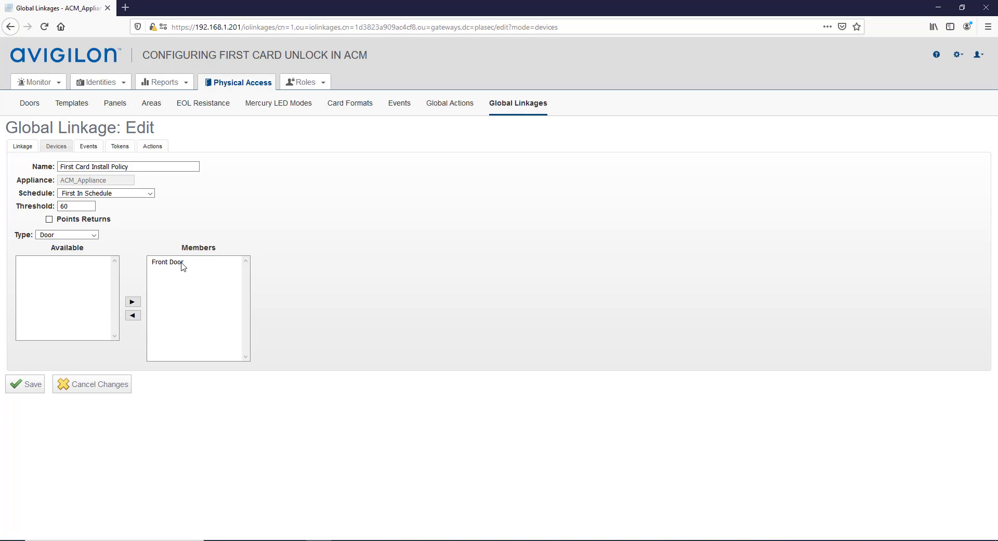
left_click(89, 148)
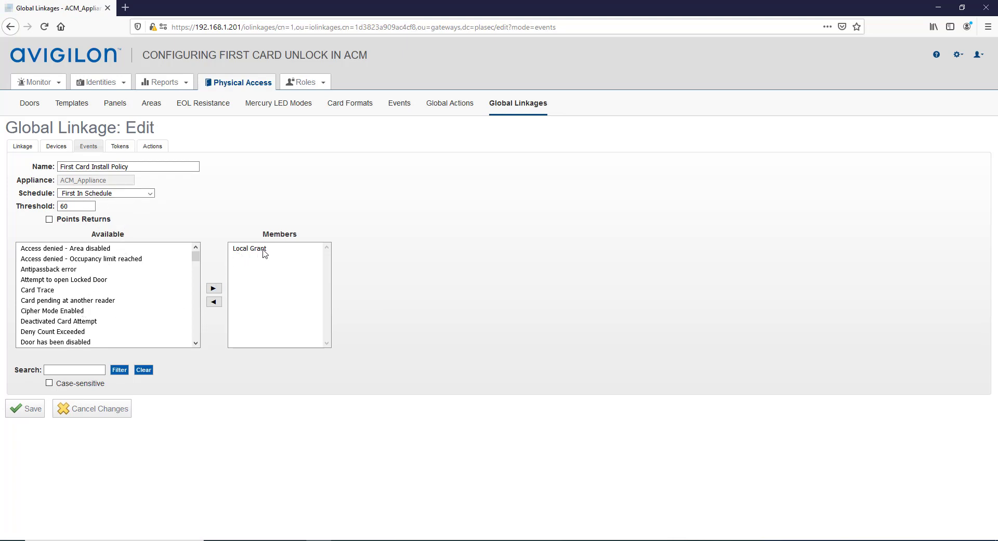
left_click(32, 418)
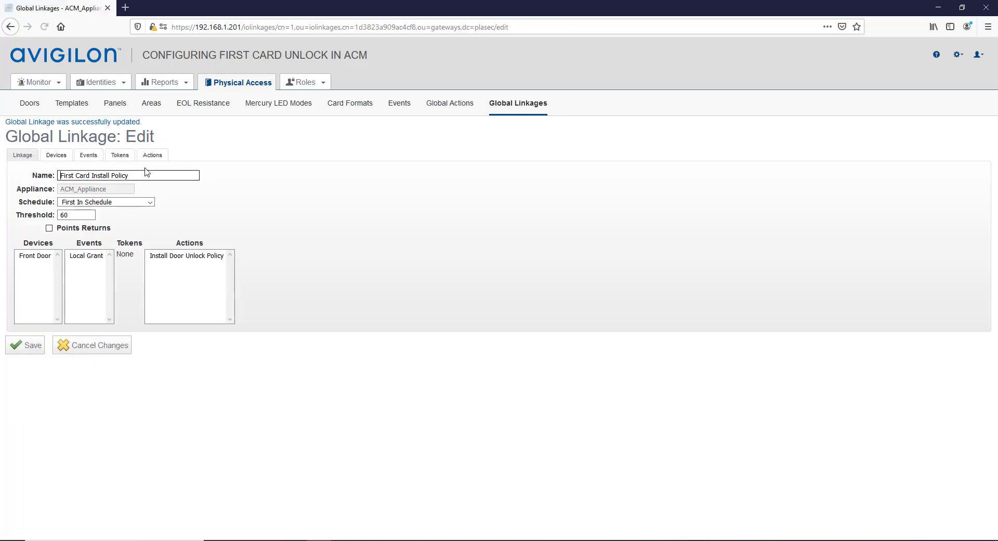
Review the tokens and member actions of the First Card Install Policy linkage and save it
left_click(121, 155)
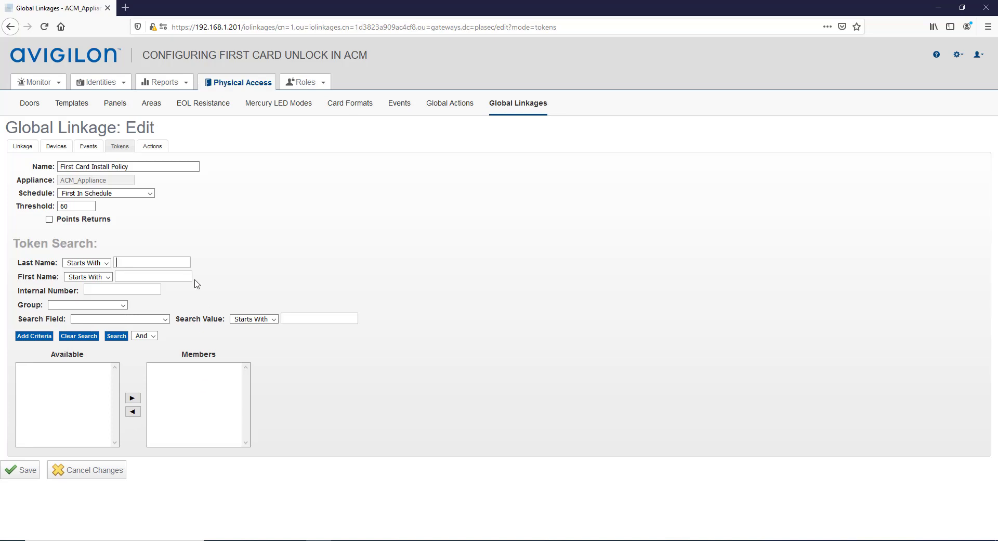
left_click(152, 148)
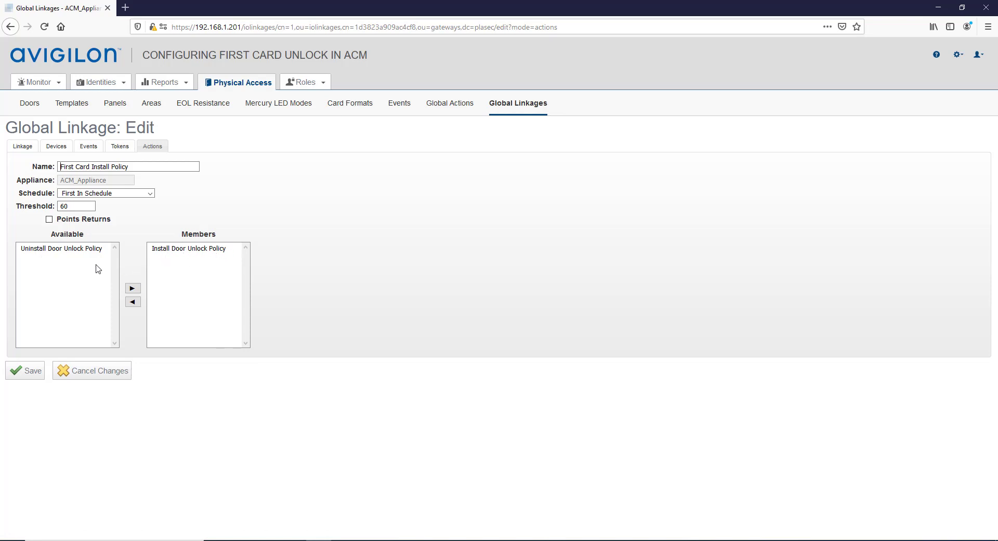
left_click(35, 372)
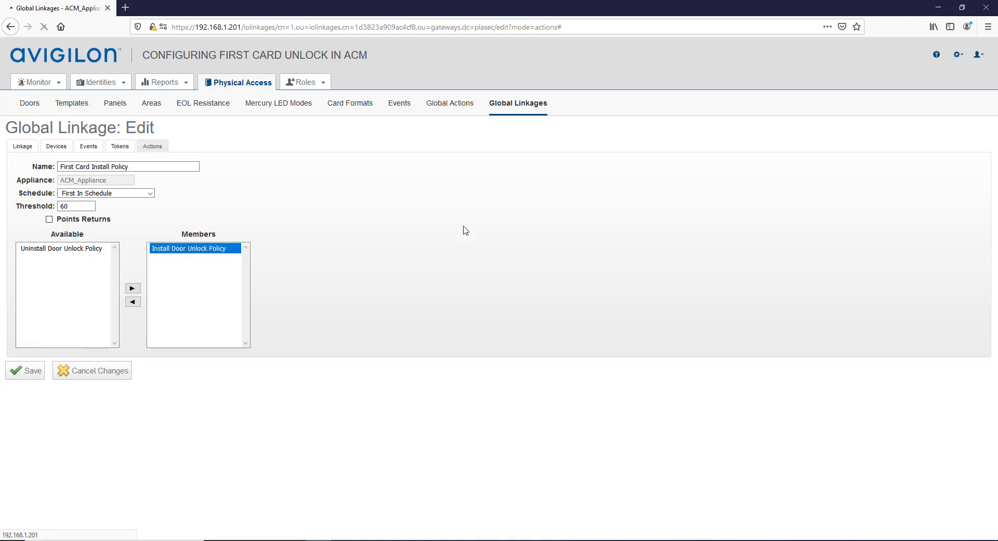
Open the Manually Uninstall Door Policy global linkage and review its Door-type devices, events and member actions
left_click(520, 104)
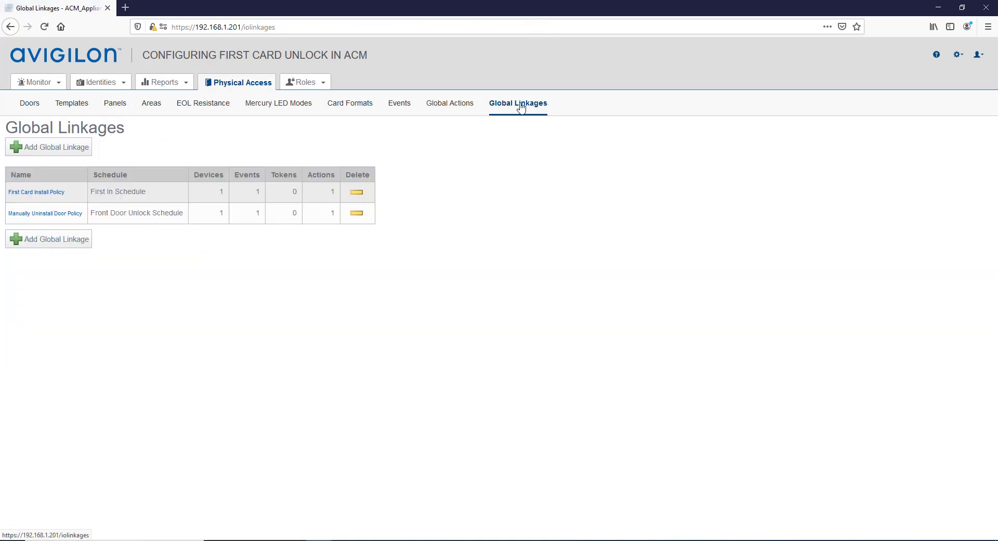
left_click(34, 216)
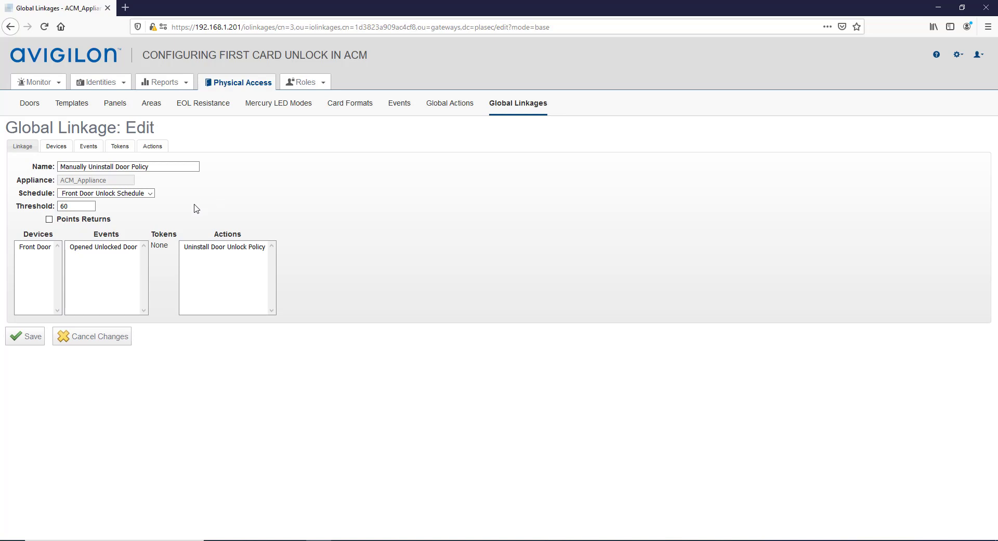
left_click(56, 150)
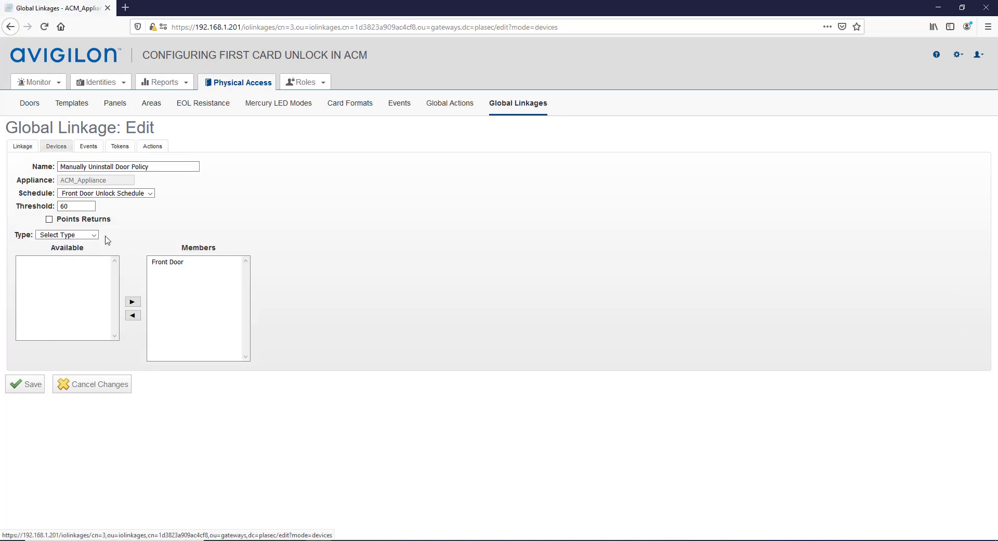
left_click(81, 235)
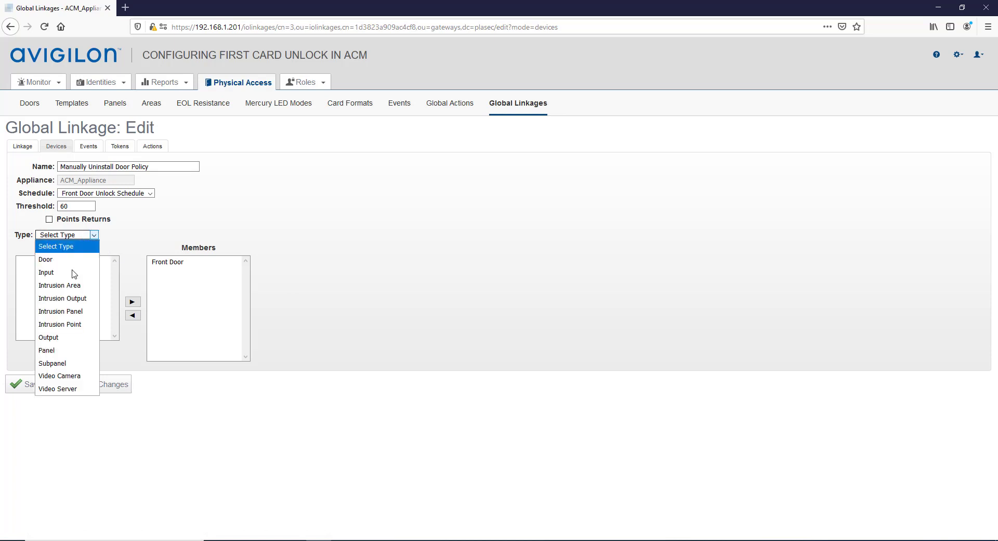
left_click(71, 258)
left_click(89, 149)
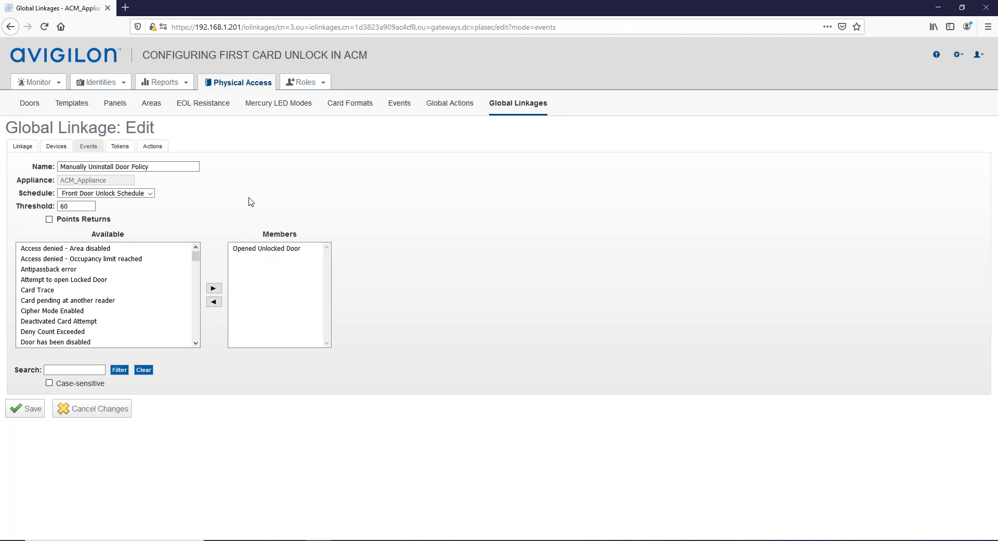
left_click(153, 150)
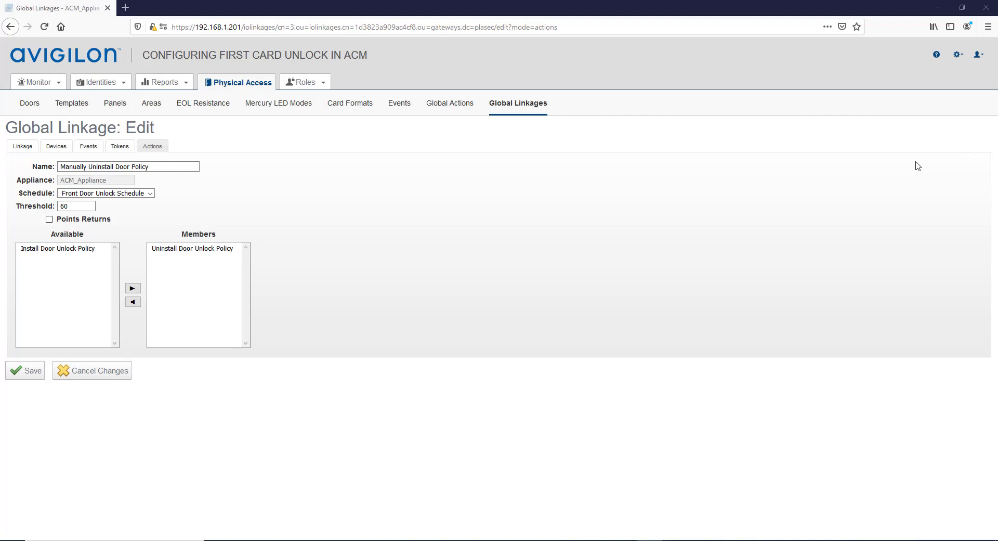
Open the account's Uninstall Front Door policy batch job specification for editing and advance past its general settings to the schedule
mouse_move(976, 61)
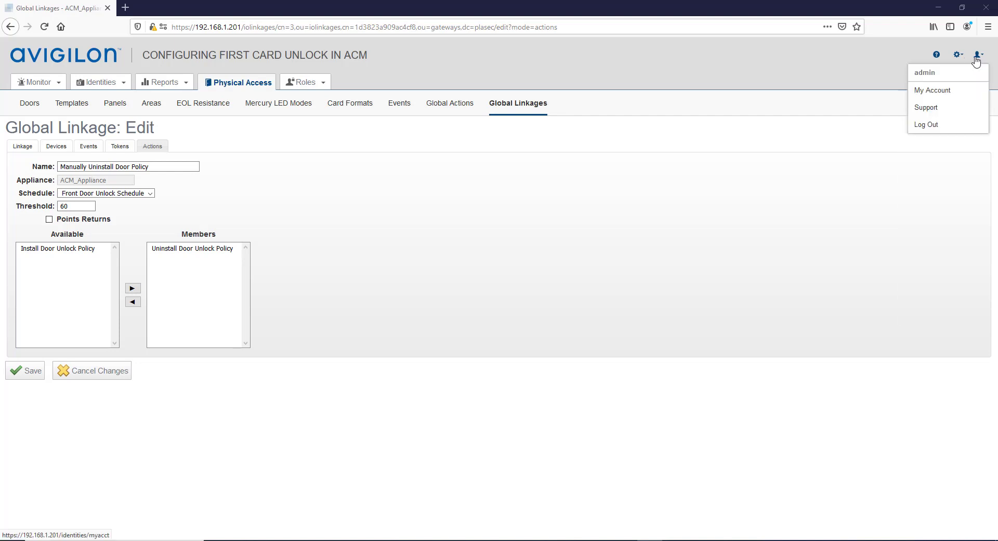
left_click(960, 97)
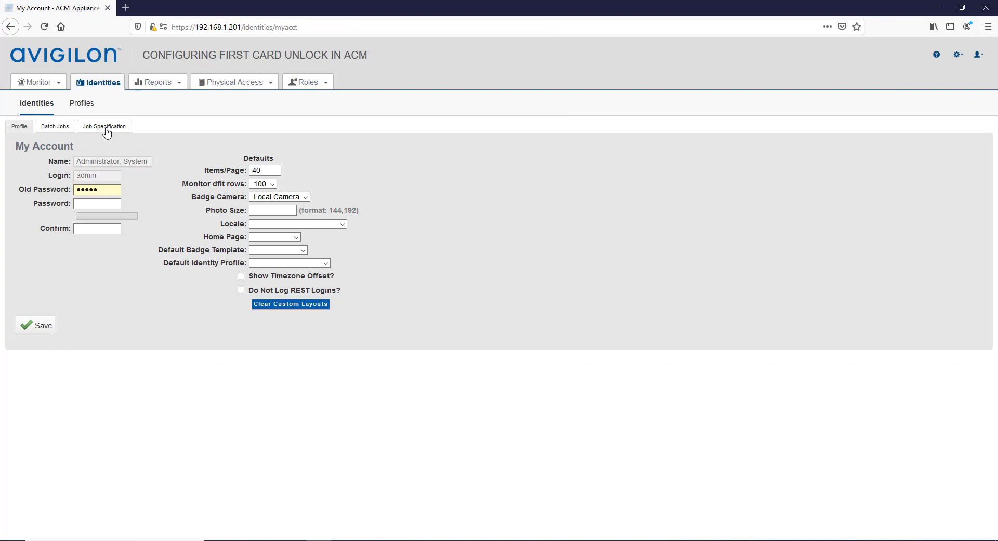
left_click(105, 128)
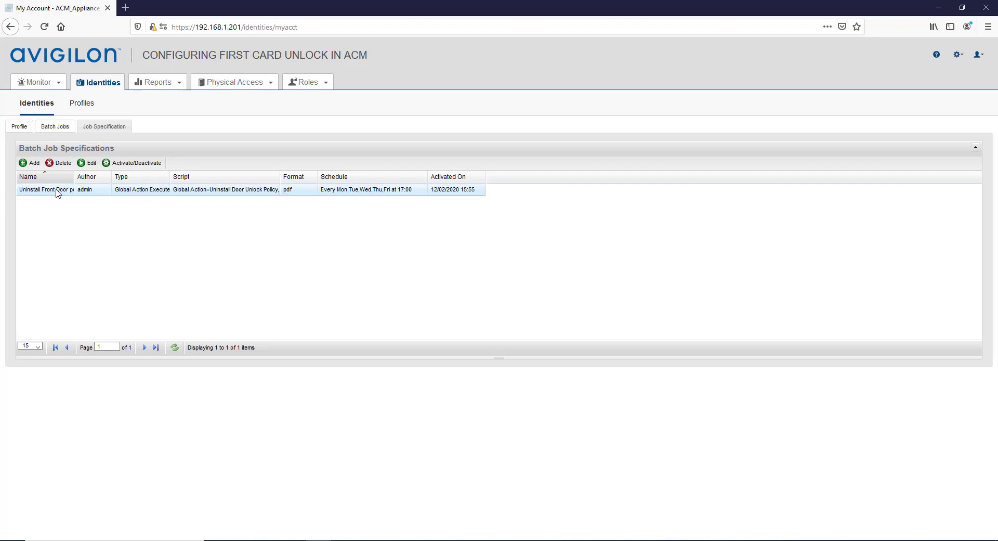
left_click(89, 164)
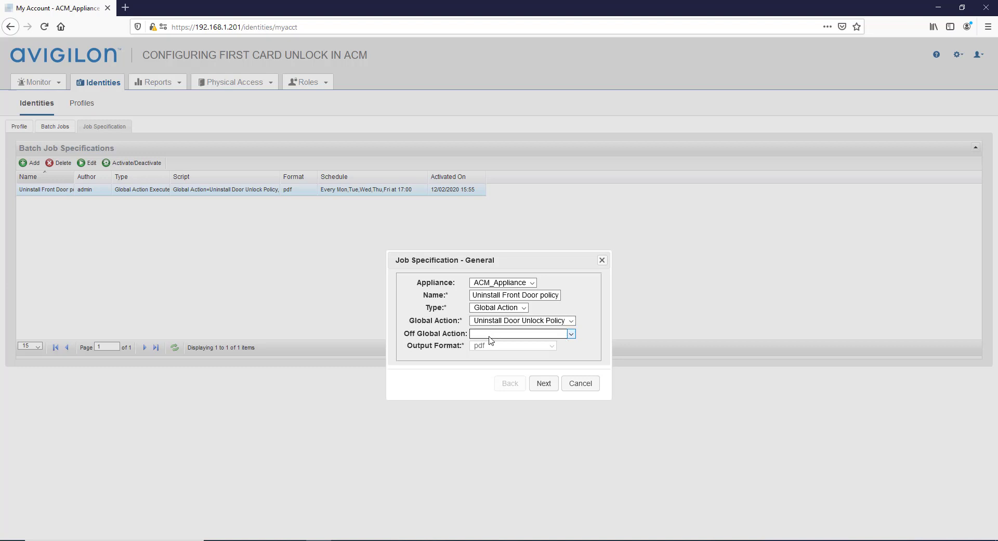
left_click(552, 387)
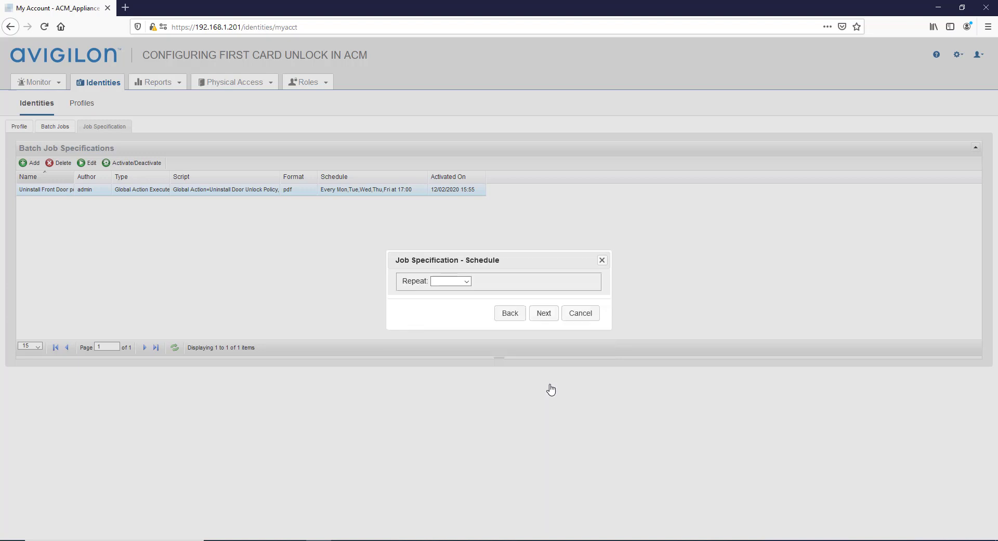
Schedule the batch job to repeat weekly, Monday through Friday at 17:00, and submit the specification
left_click(466, 283)
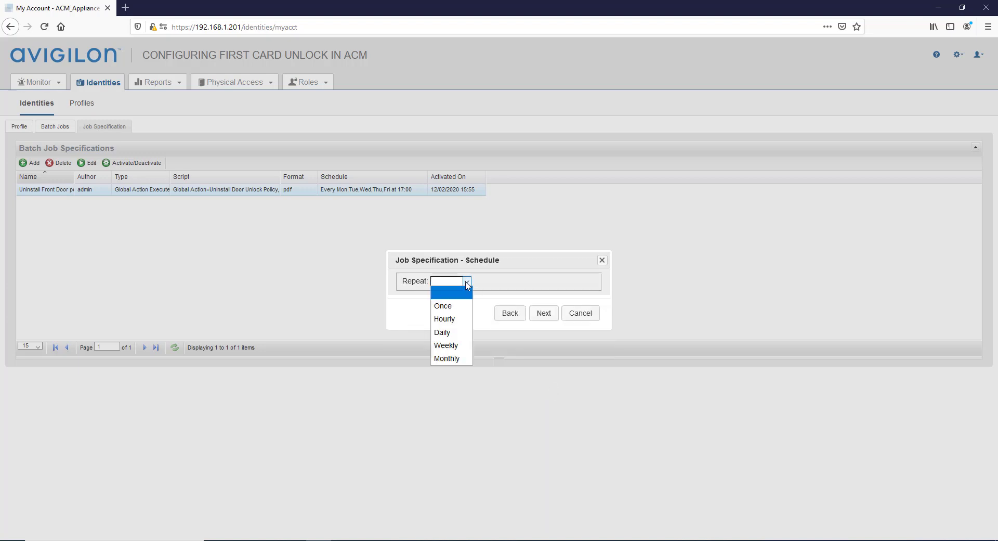
left_click(456, 345)
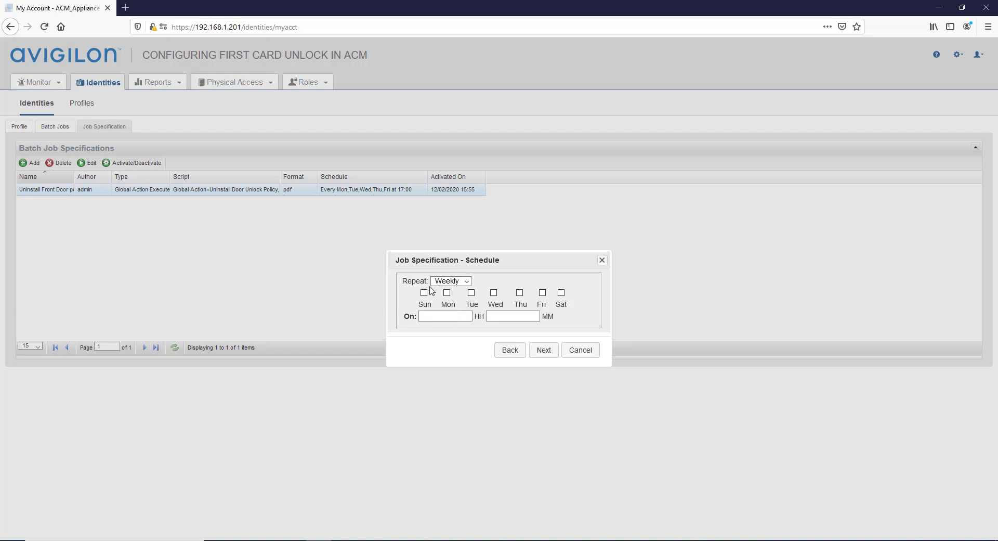
left_click(447, 293)
left_click(472, 293)
left_click(519, 293)
left_click(544, 293)
left_click(449, 316)
left_click(505, 317)
type("00")
left_click(543, 349)
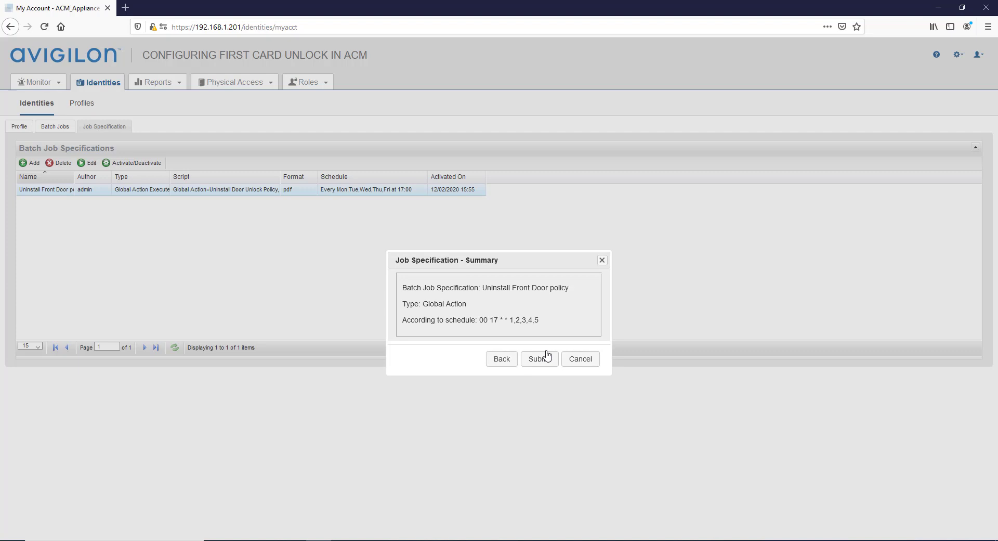
left_click(542, 361)
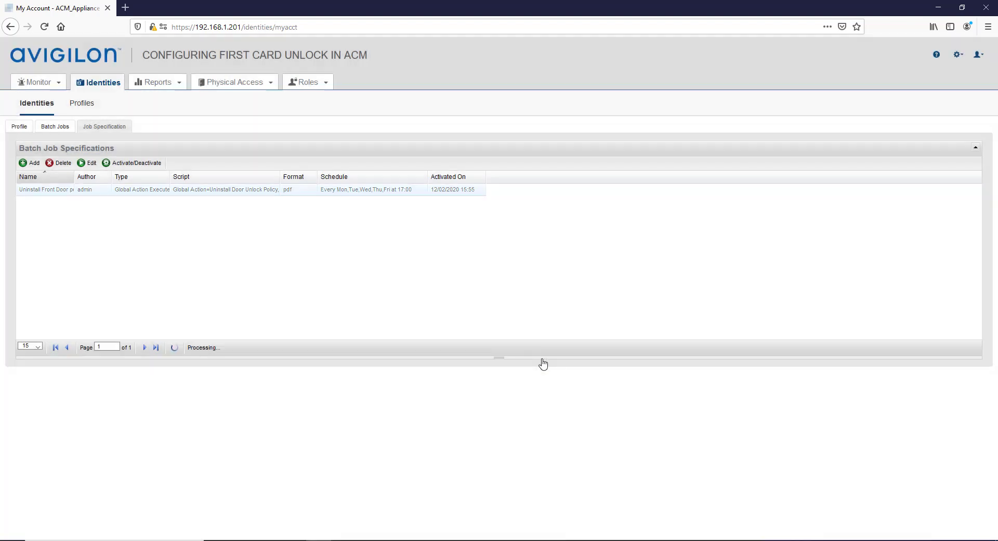
Activate the Uninstall Front Door policy job specification, dismiss the notification and check its activation date
left_click(385, 192)
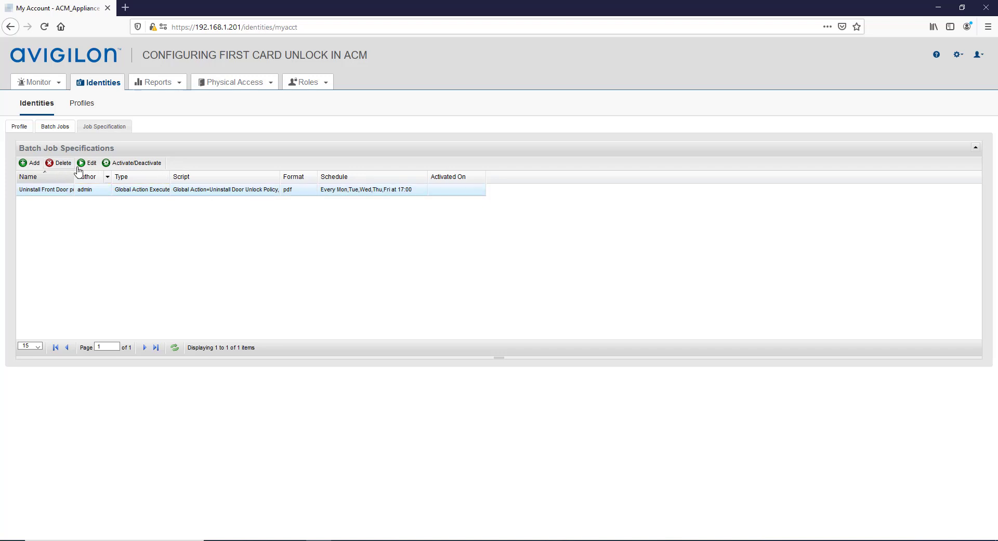
left_click(116, 165)
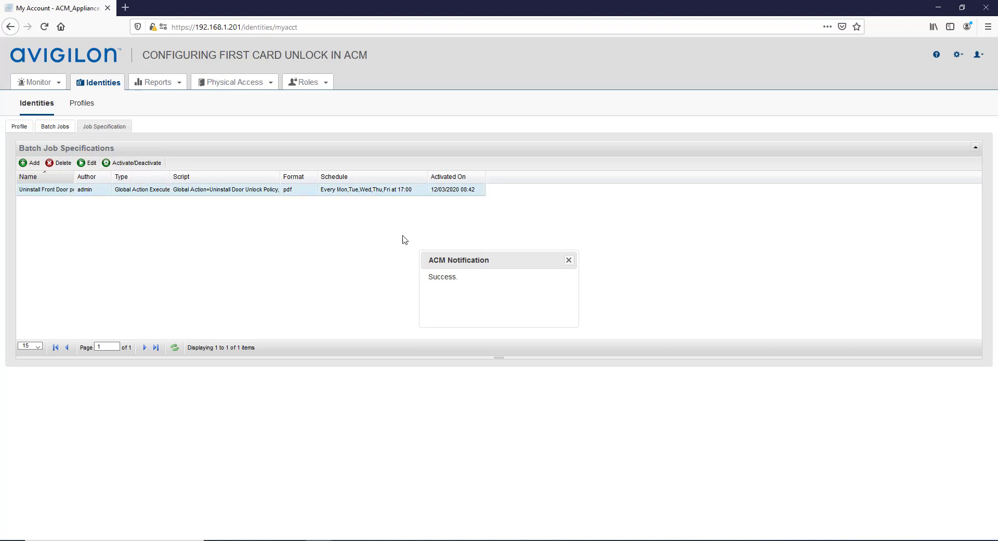
left_click(567, 261)
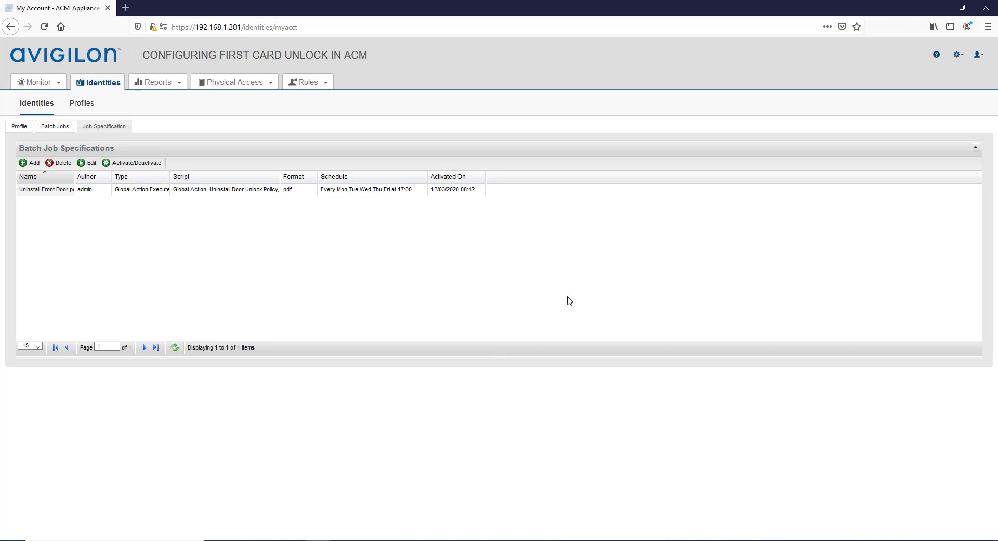
left_click(445, 193)
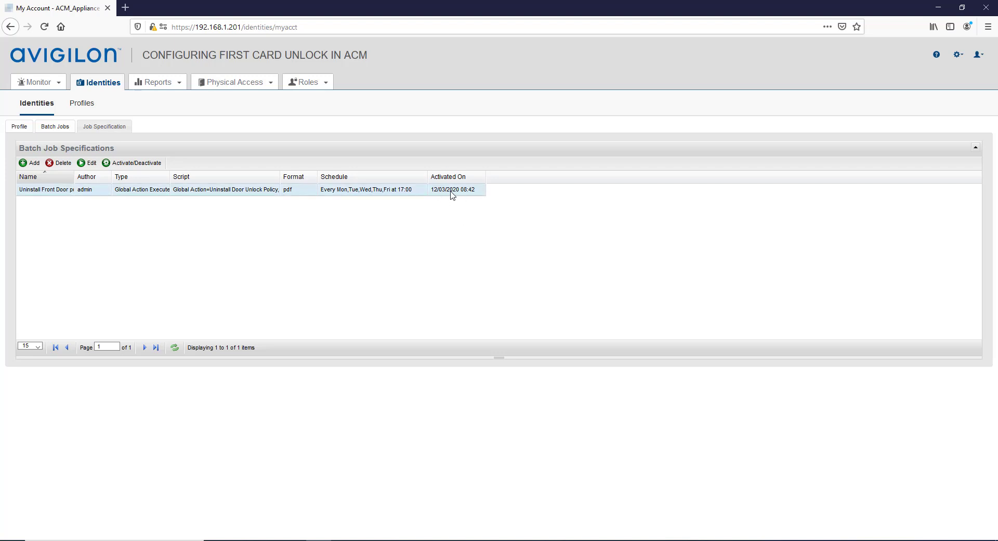